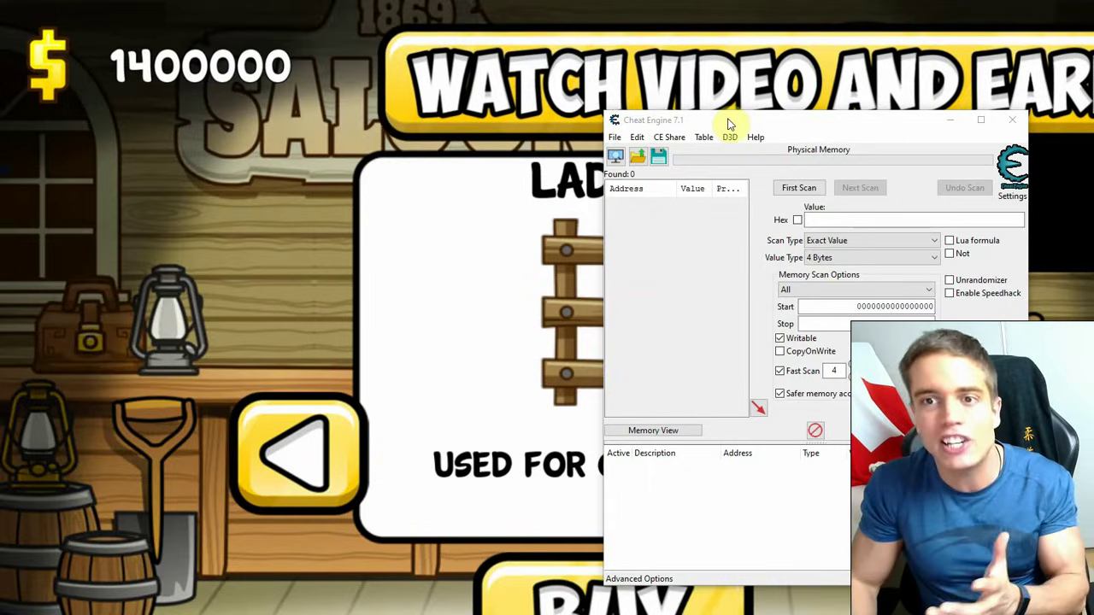
# Step: Move the Cheat Engine window slightly to the right over the game
pyautogui.moveTo(728, 121)
pyautogui.mouseDown()
pyautogui.moveTo(826, 126)
pyautogui.moveTo(741, 122)
pyautogui.mouseUp()
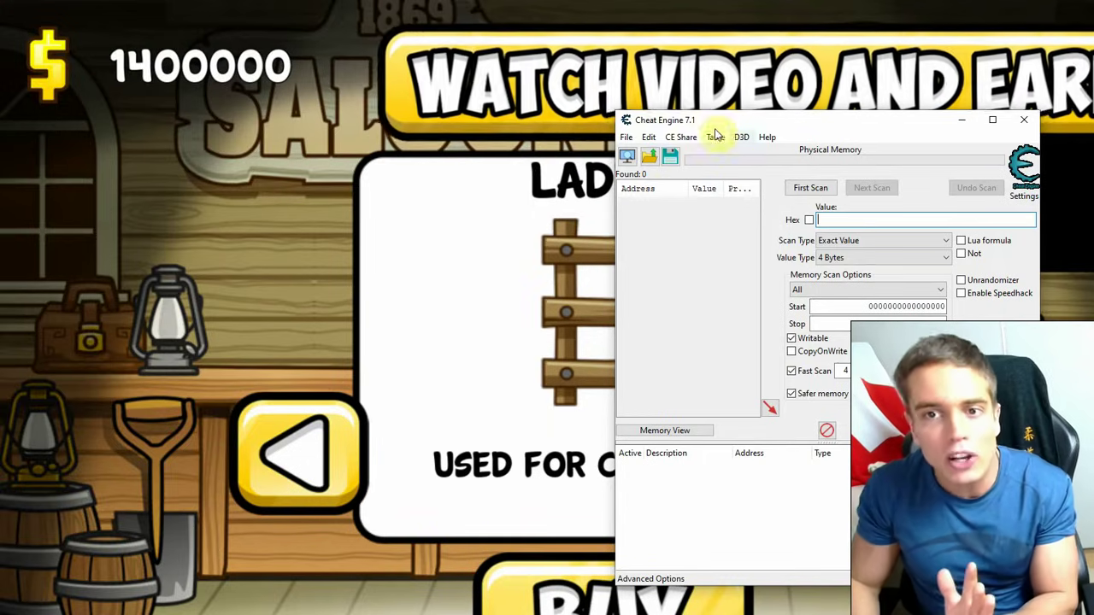
# Step: Attach Cheat Engine to [Physical Memory] from the top of the process list
pyautogui.click(626, 156)
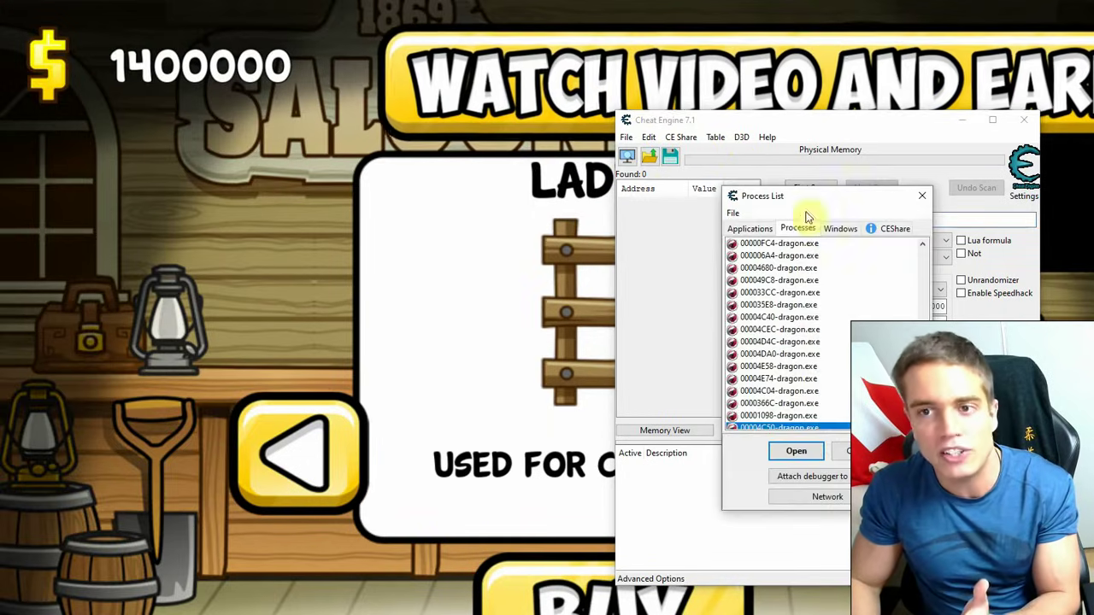
pyautogui.moveTo(924, 408); pyautogui.dragTo(927, 248)
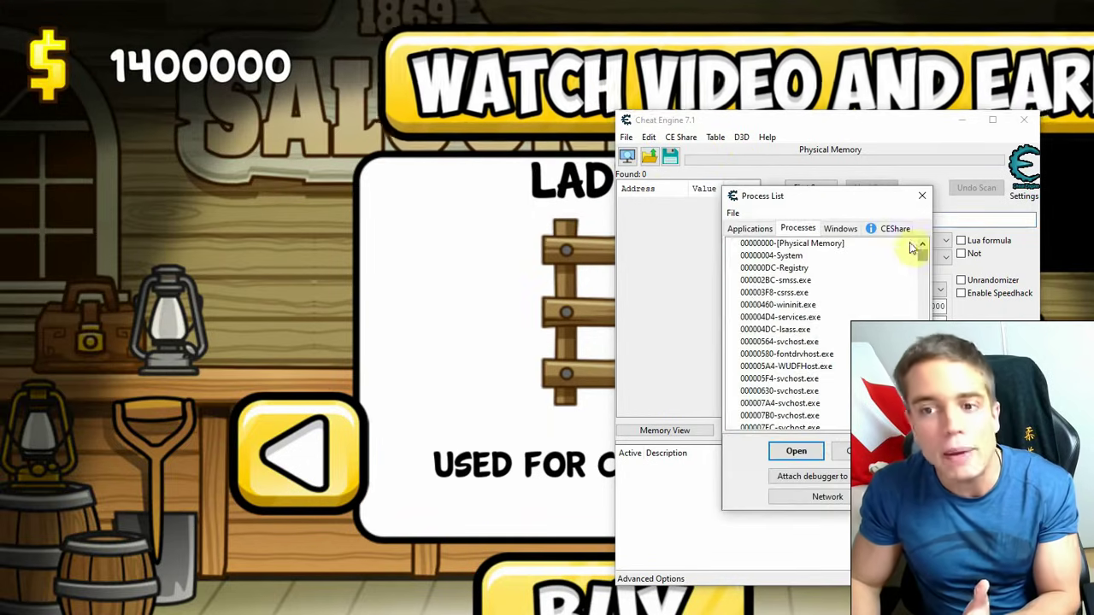
pyautogui.doubleClick(841, 244)
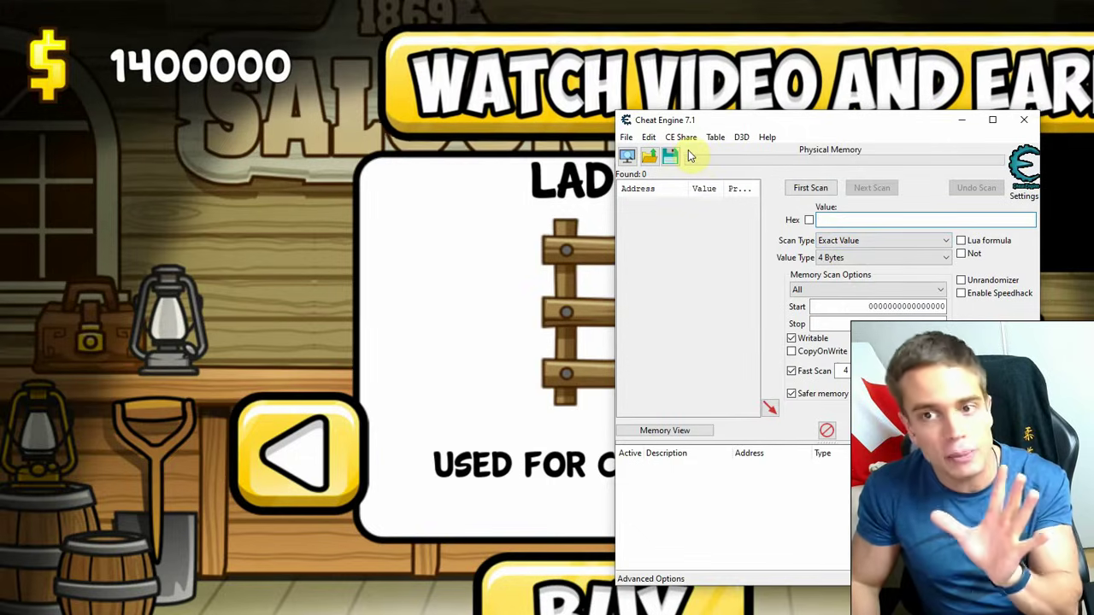
pyautogui.click(649, 137)
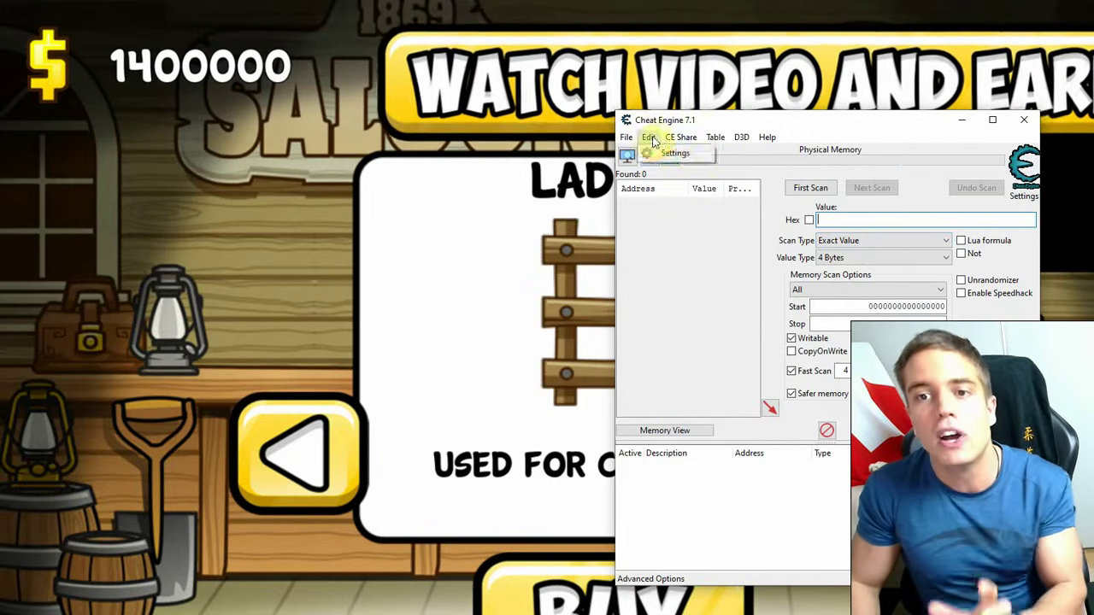
pyautogui.click(657, 154)
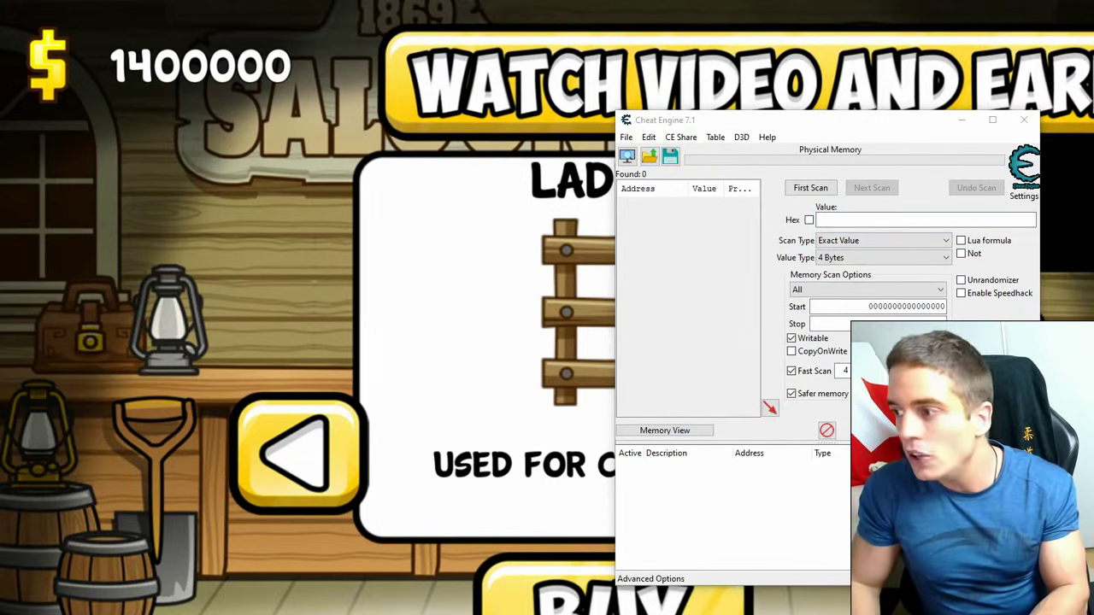
pyautogui.moveTo(564, 69); pyautogui.dragTo(428, 82)
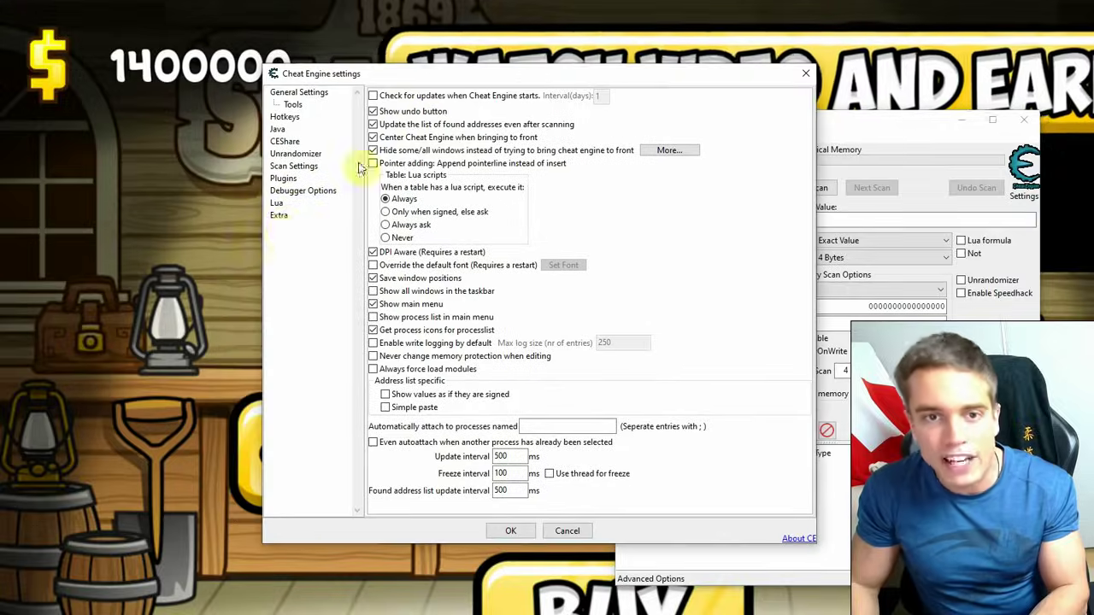
pyautogui.click(282, 217)
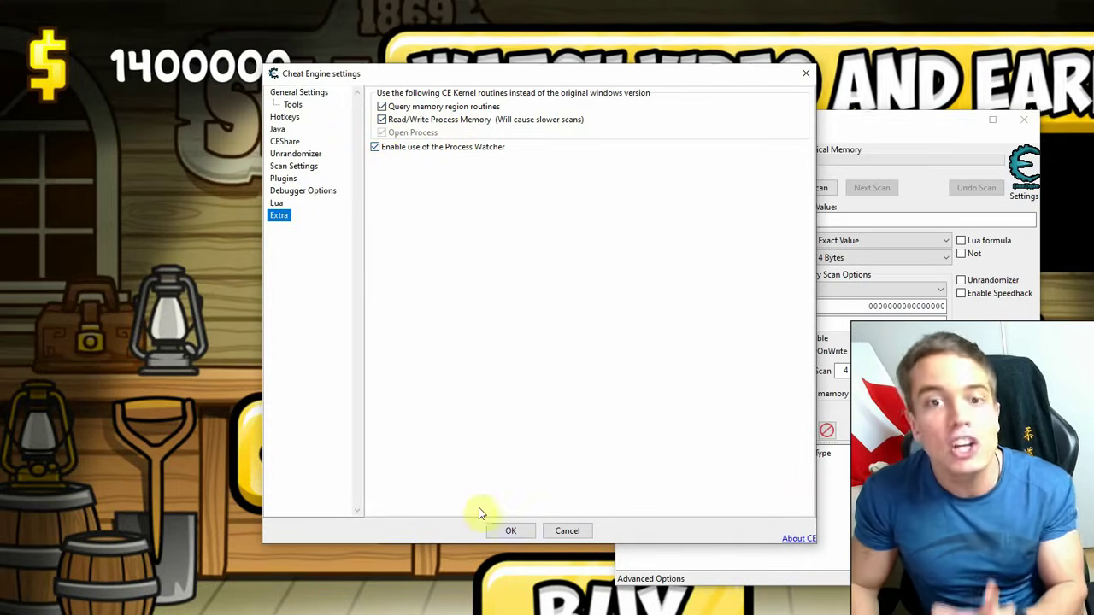
# Step: Close the settings dialog and reattach Cheat Engine to [Physical Memory]
pyautogui.click(504, 531)
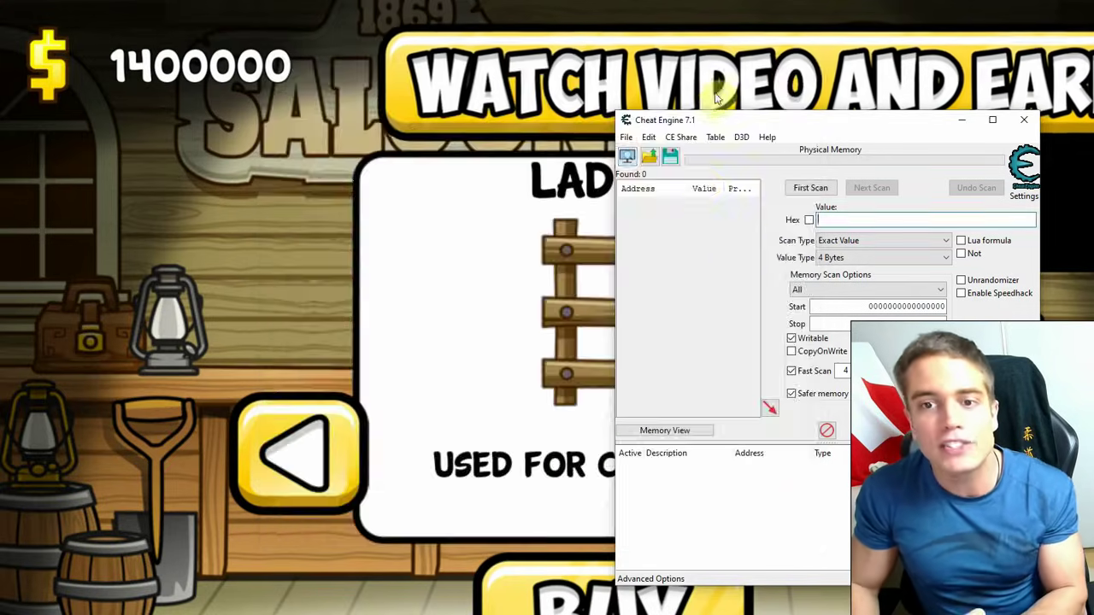
pyautogui.click(626, 156)
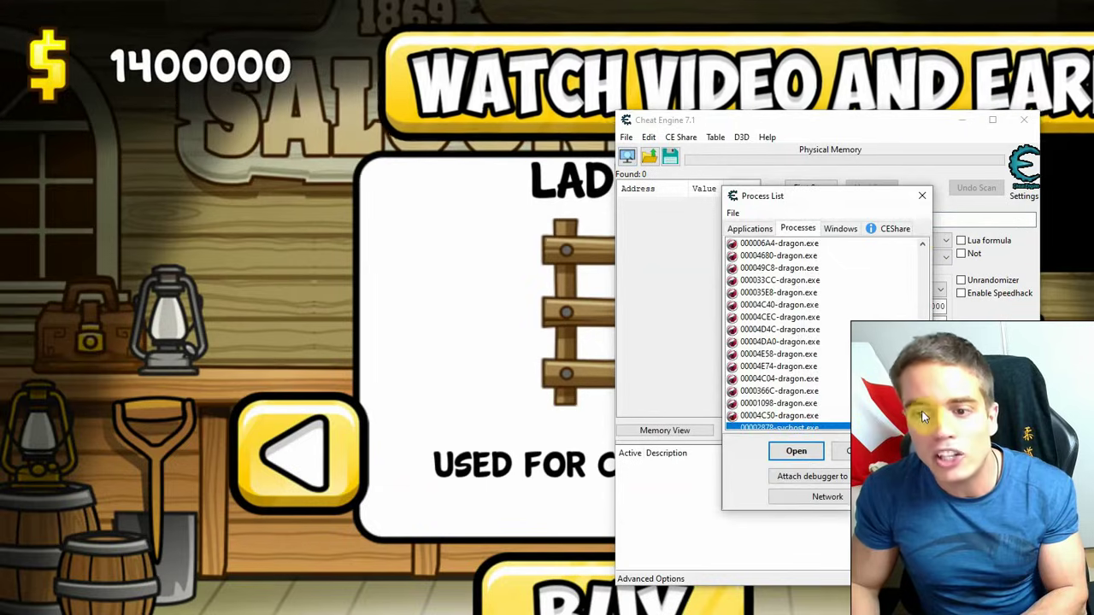
pyautogui.scroll(15, 920, 247)
pyautogui.click(820, 245)
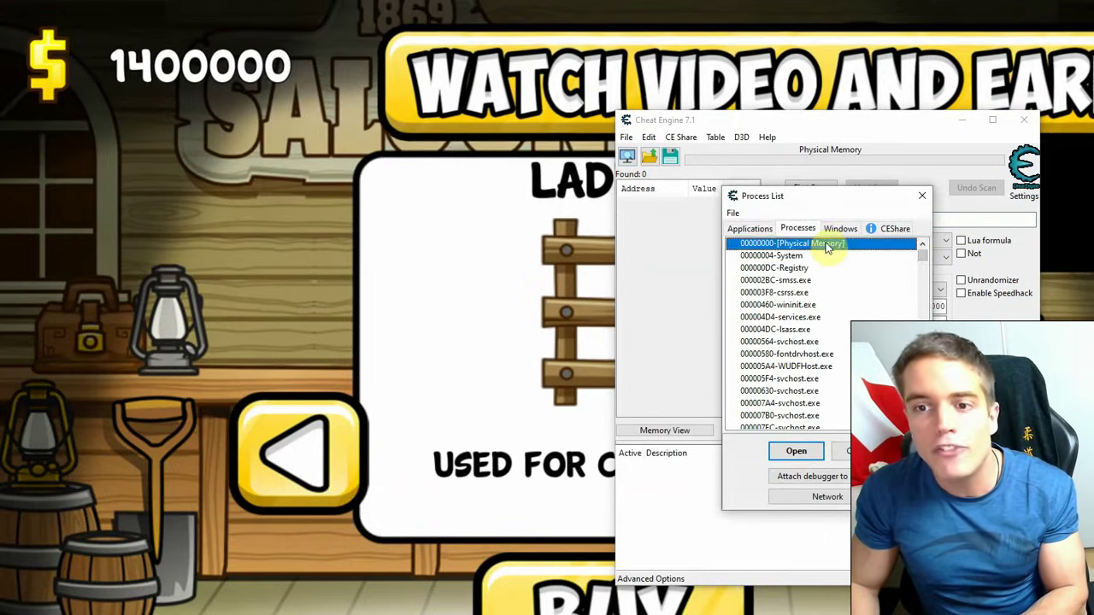
pyautogui.doubleClick(827, 246)
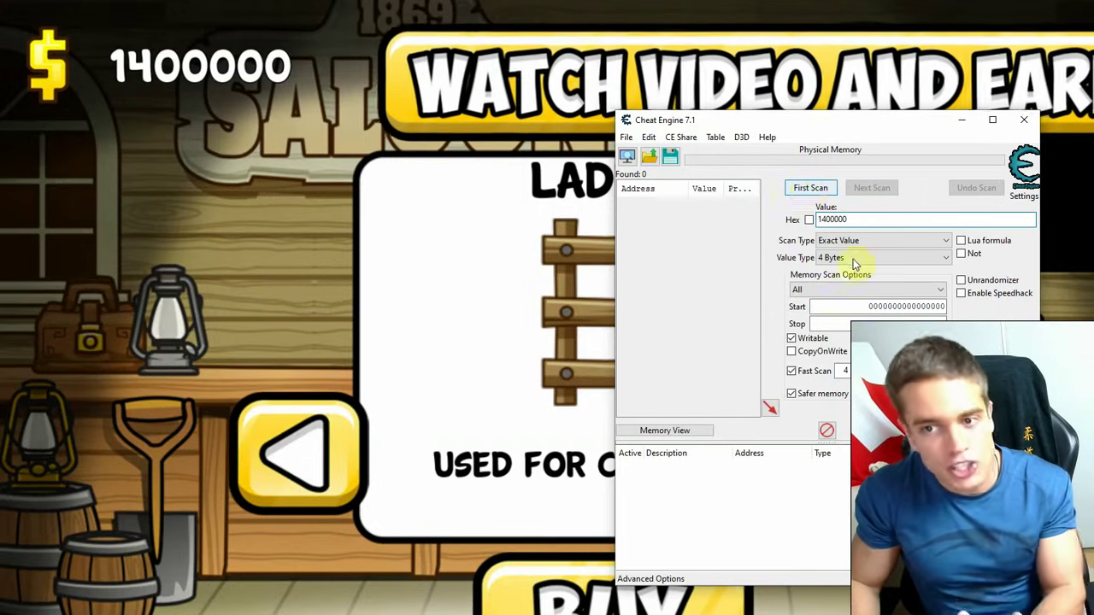
# Step: Keep the value type at 4 Bytes and run a First Scan for 1400000
pyautogui.click(856, 258)
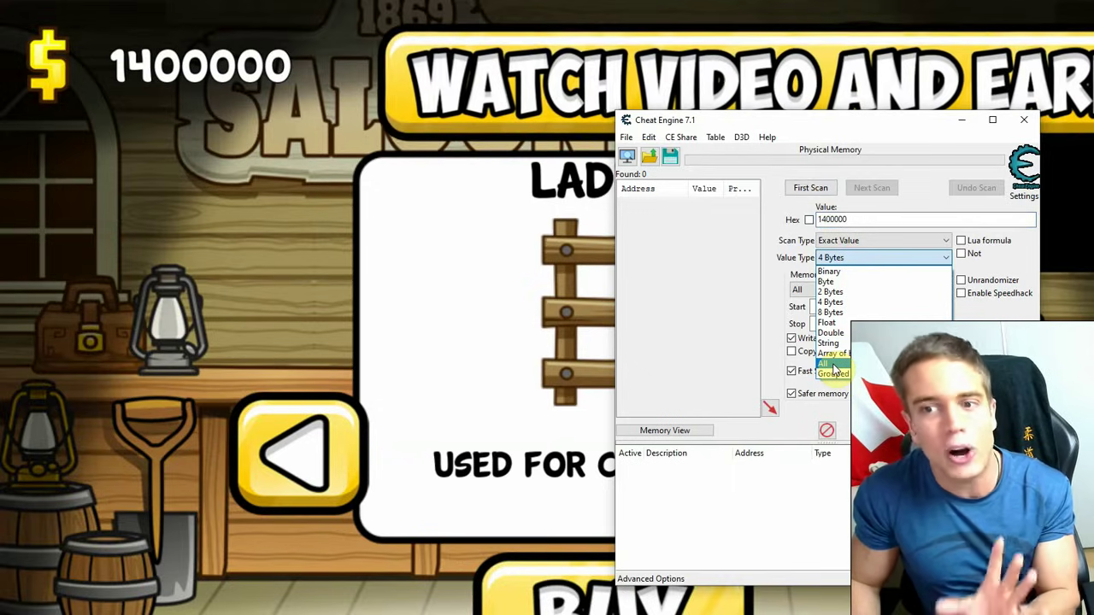
pyautogui.click(830, 304)
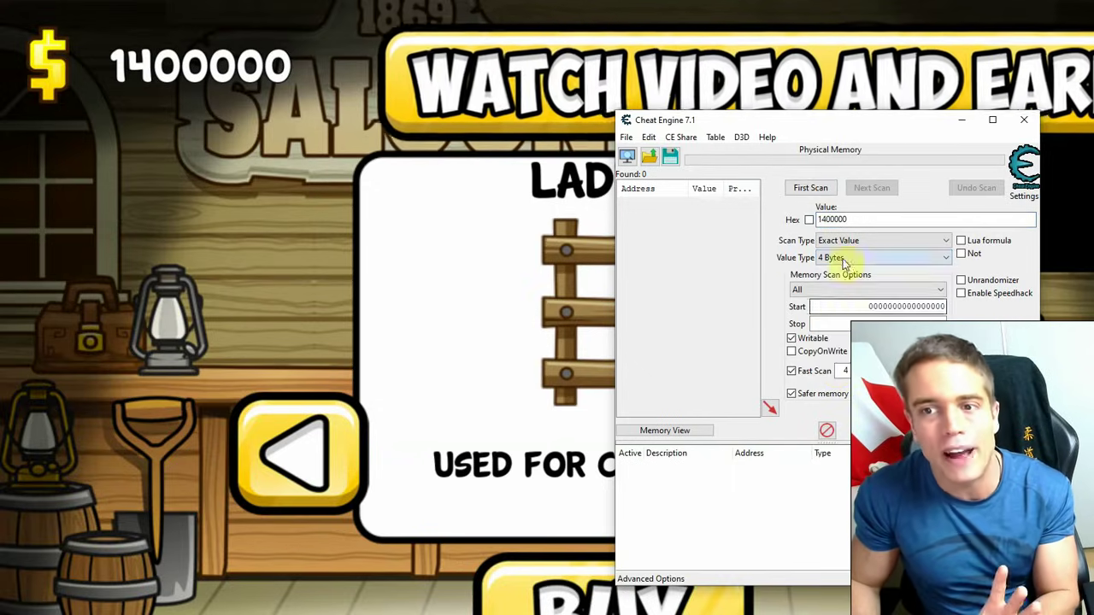
pyautogui.click(810, 189)
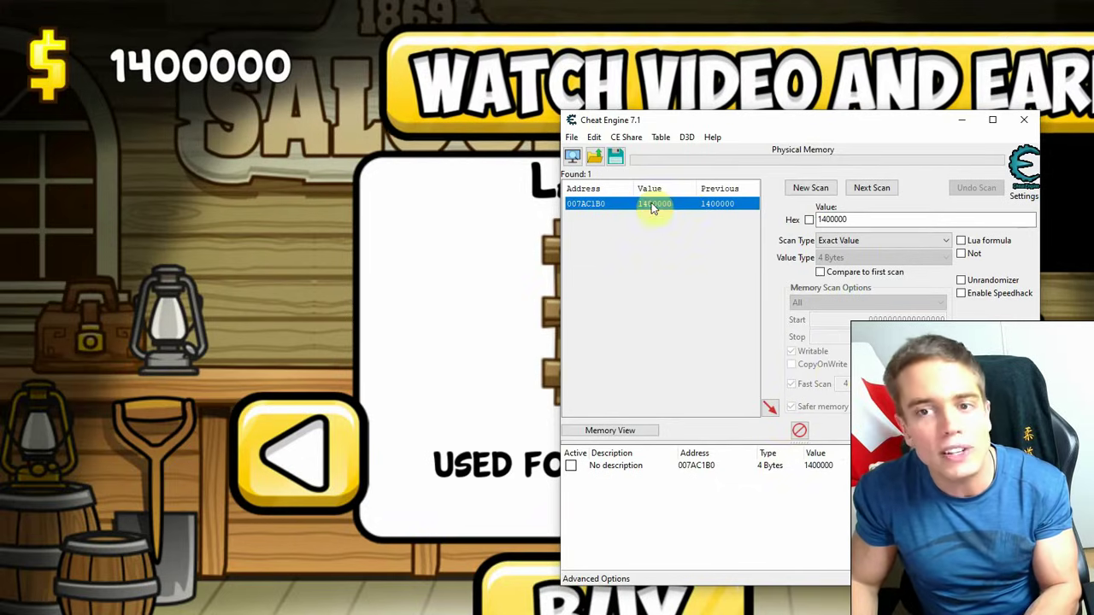
# Step: Add address 007AC1B0 to the address list and delete the duplicate entry
pyautogui.click(769, 408)
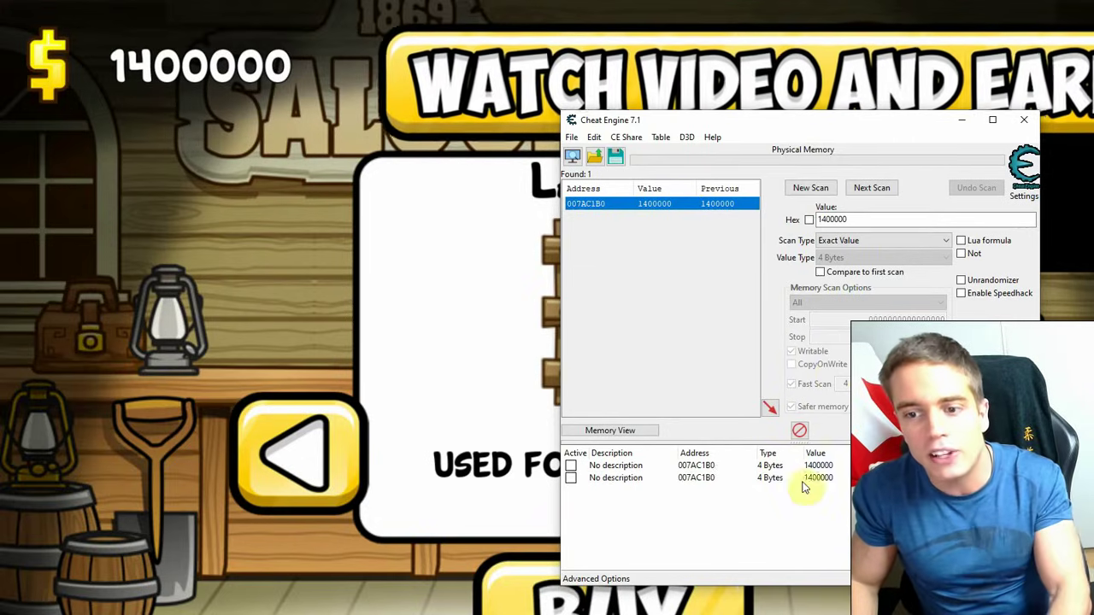
pyautogui.click(799, 477)
pyautogui.press('Delete')
pyautogui.click(589, 298)
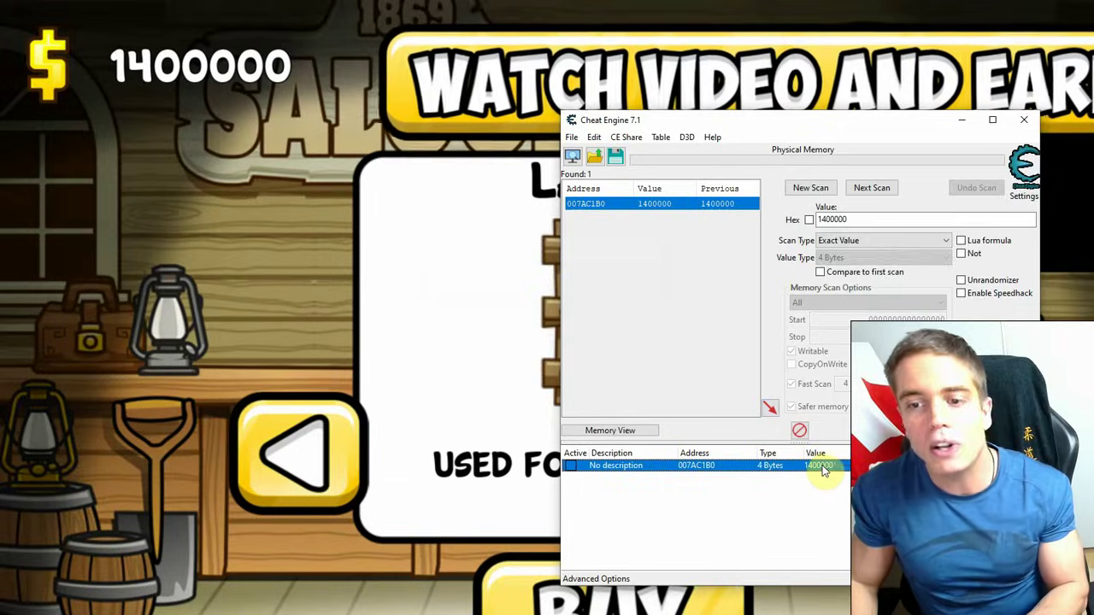
# Step: Change the saved money record's value to 999999999
pyautogui.rightClick(820, 473)
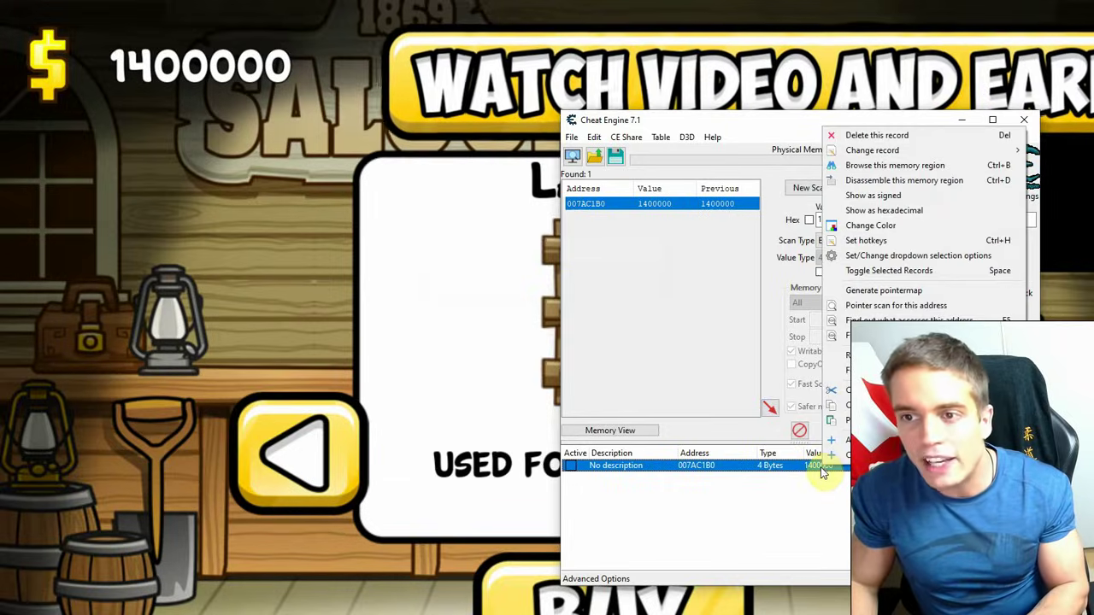
pyautogui.moveTo(956, 154)
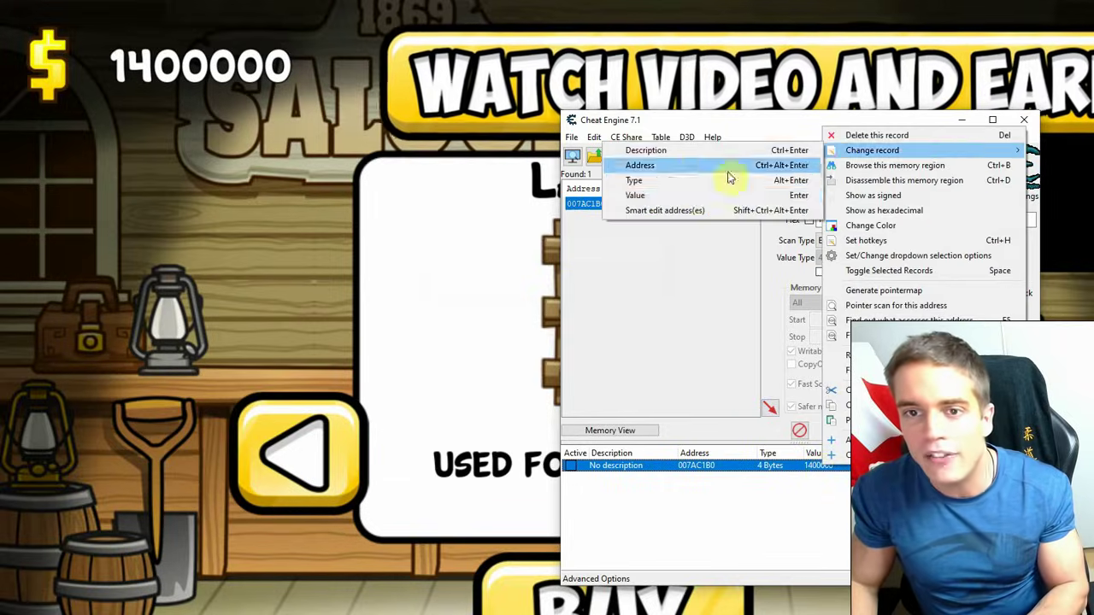
pyautogui.click(834, 467)
pyautogui.write('999')
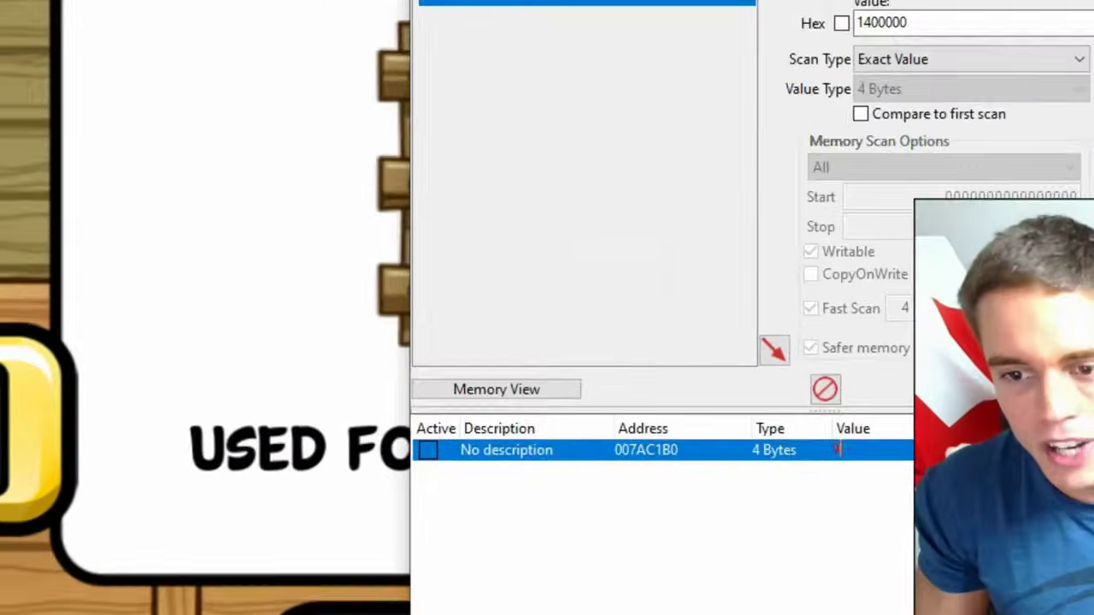
pyautogui.write('999999')
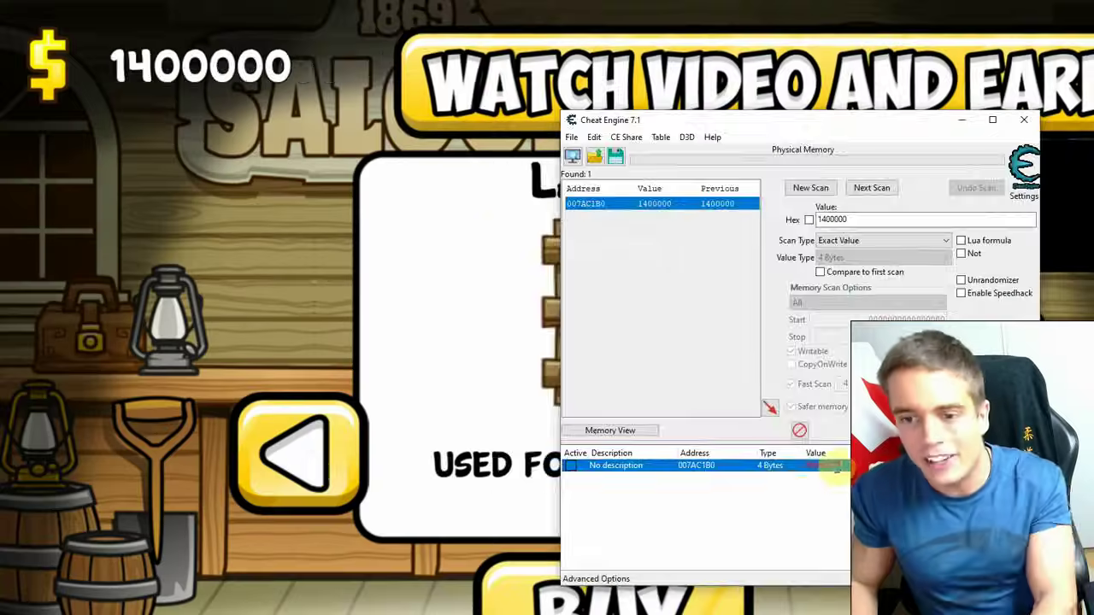
pyautogui.press('Return')
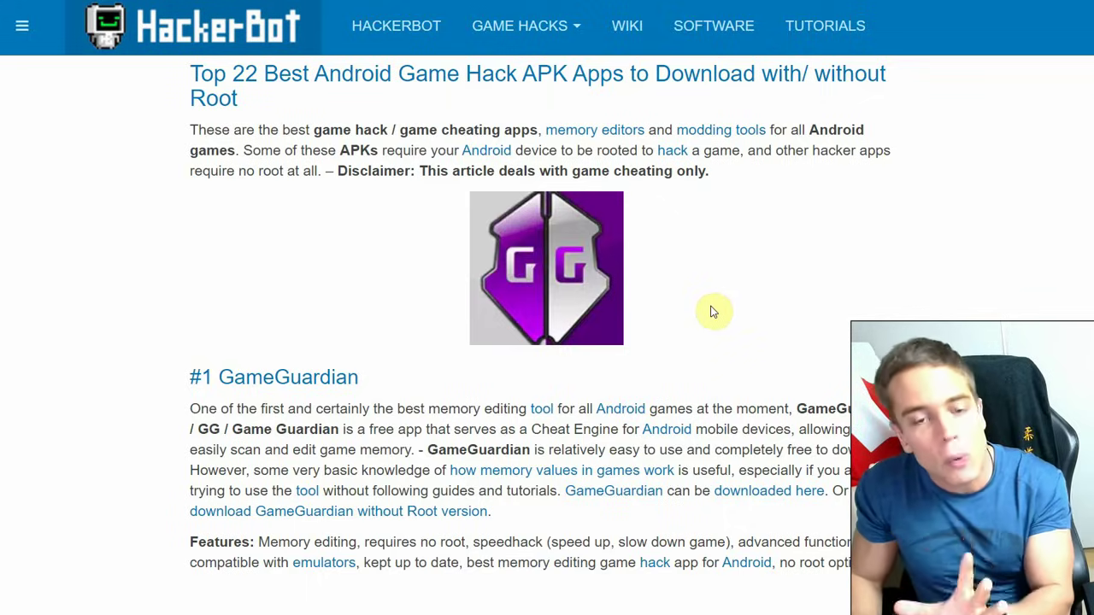
# Step: Return to the hackerbot search results and open the first HackerBot.net result
pyautogui.scroll(-8, 713, 312)
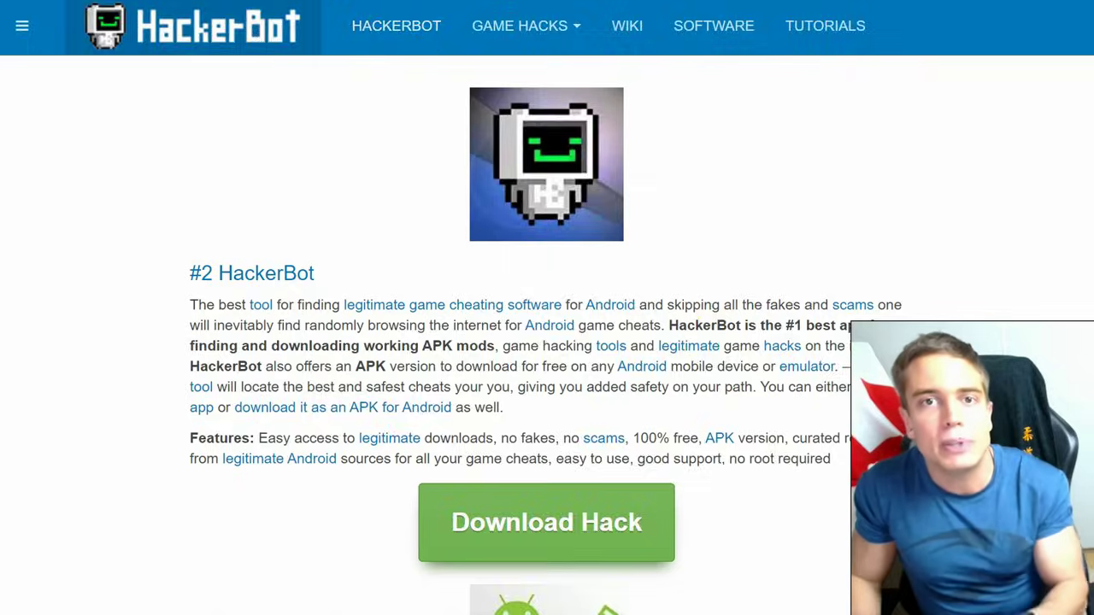
pyautogui.hotkey('alt', 'Left')
pyautogui.click(453, 65)
pyautogui.press('Return')
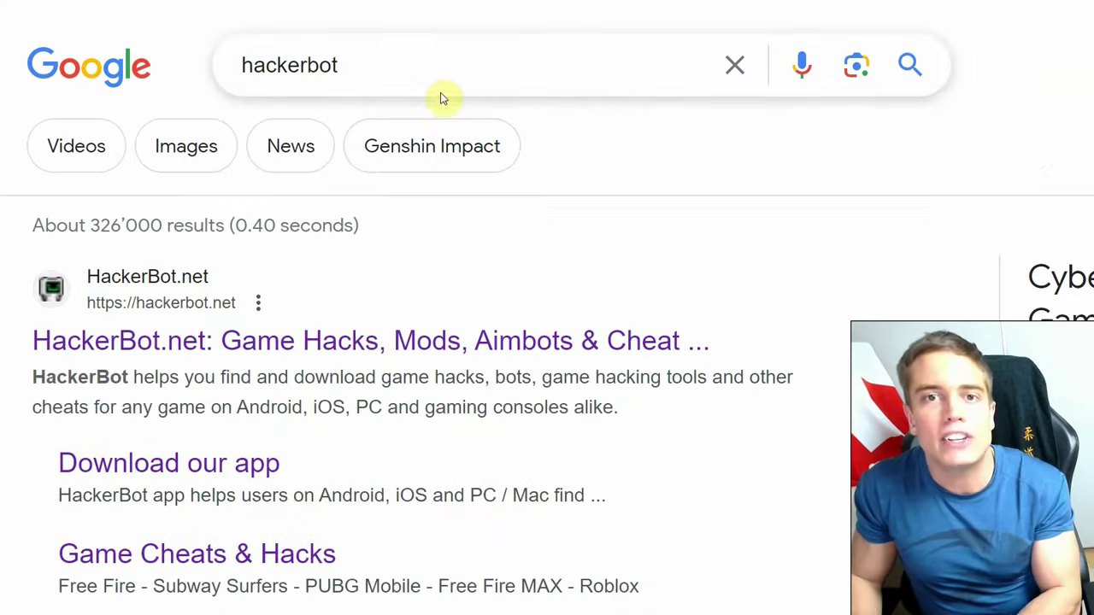
pyautogui.click(311, 341)
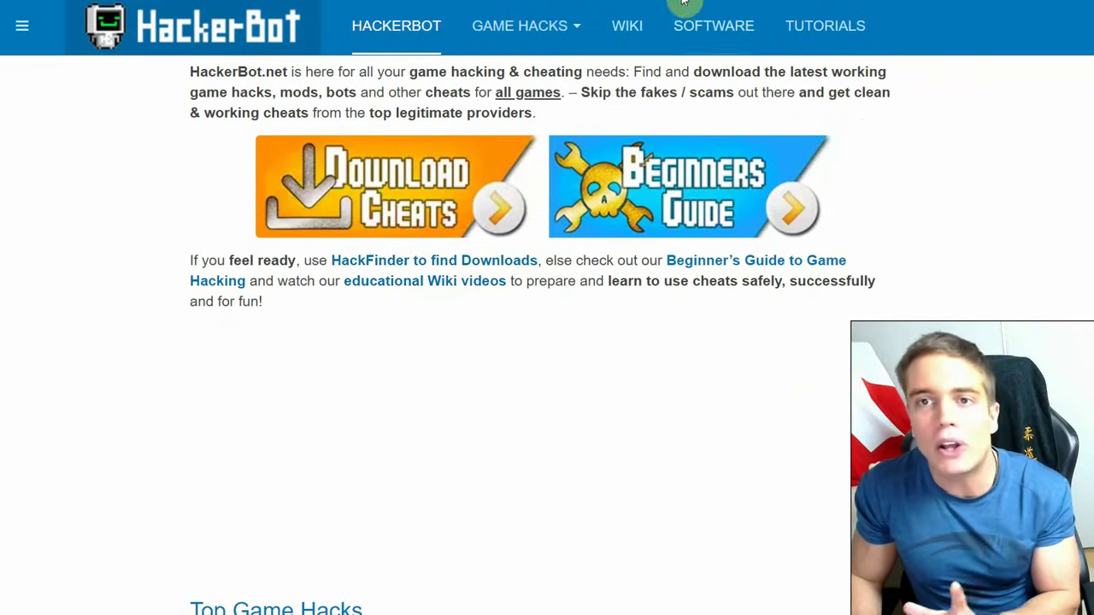
# Step: Scroll through HackerBot.net's numbered list of game hacking tools
pyautogui.scroll(-15, 618, 251)
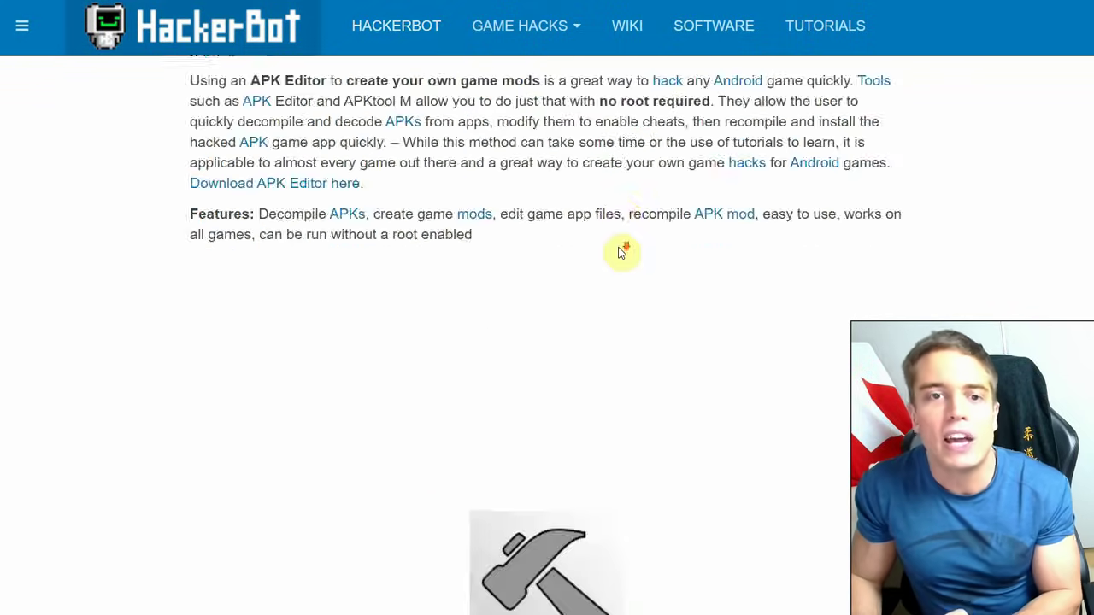
pyautogui.scroll(2, 622, 253)
pyautogui.scroll(-7, 622, 253)
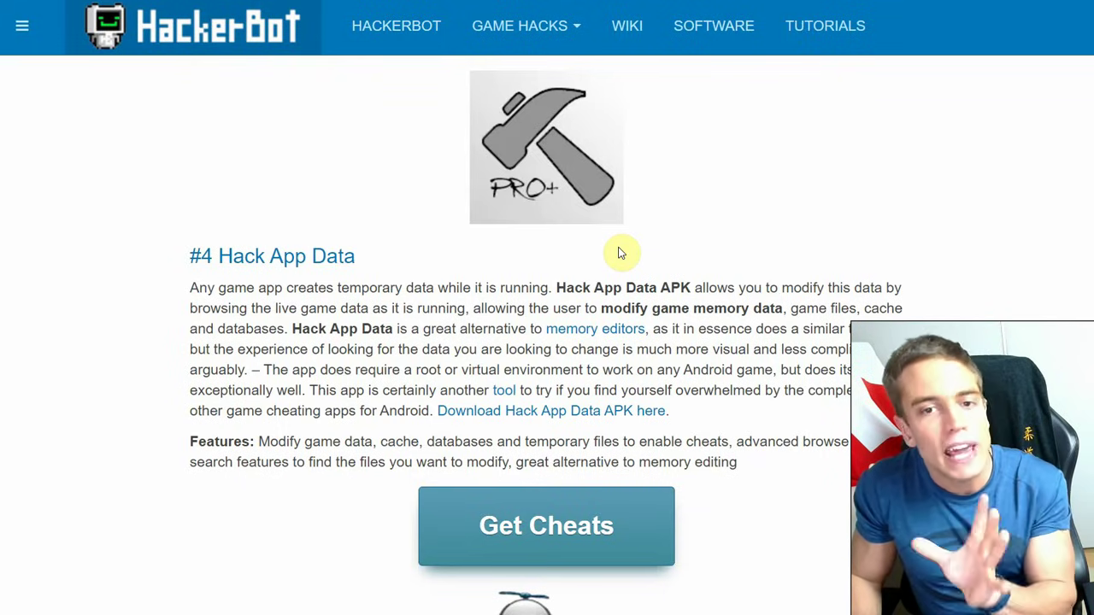
pyautogui.scroll(-7, 620, 253)
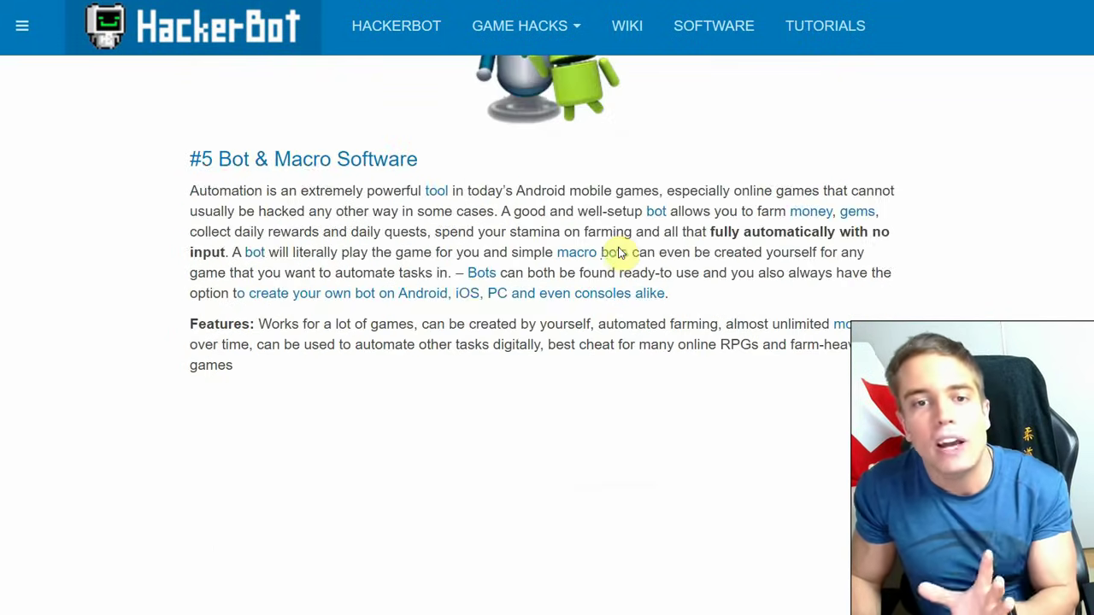
pyautogui.scroll(2, 621, 252)
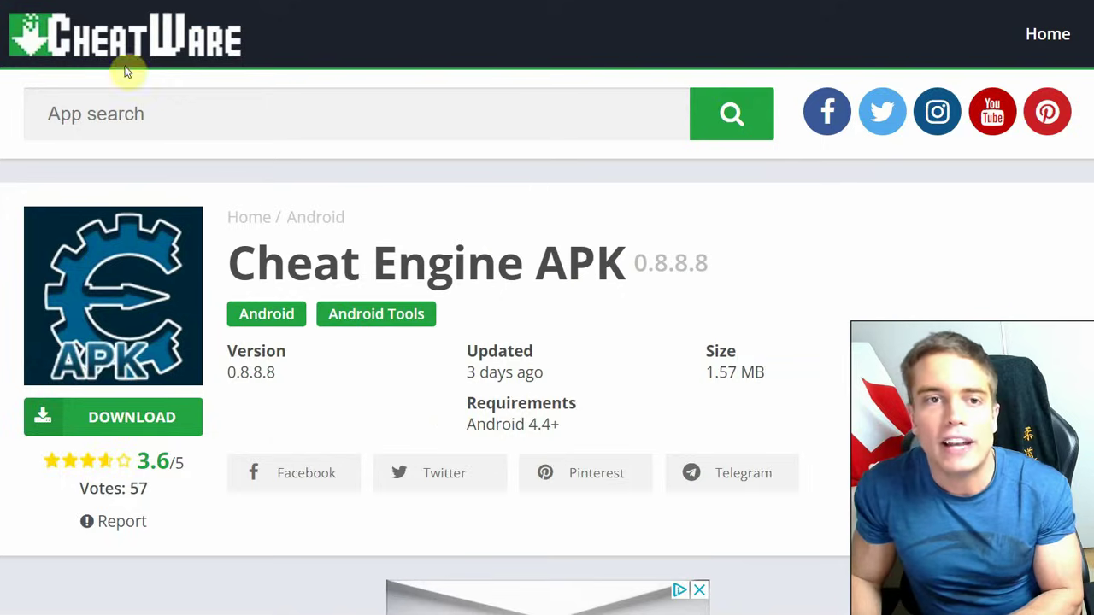
# Step: Open the CheatWare homepage and scroll down through it
pyautogui.click(132, 53)
pyautogui.scroll(-1, 392, 305)
pyautogui.scroll(-5, 391, 305)
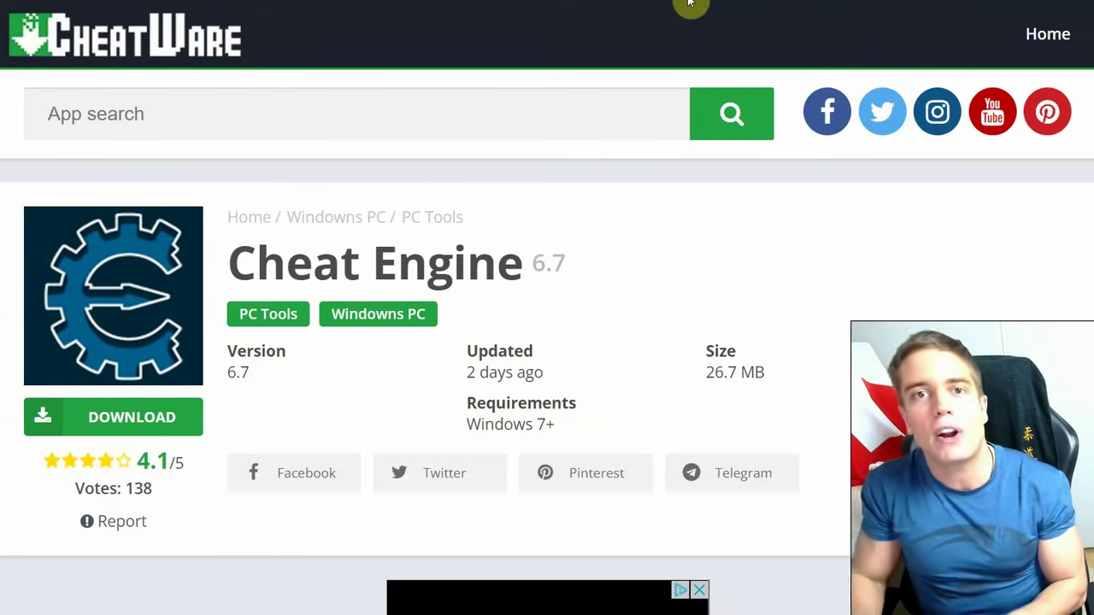
# Step: Reopen CheatWare.net from the cheatware results, scroll to Top rated apps, then return to Cheat Engine
pyautogui.hotkey('alt', 'Left')
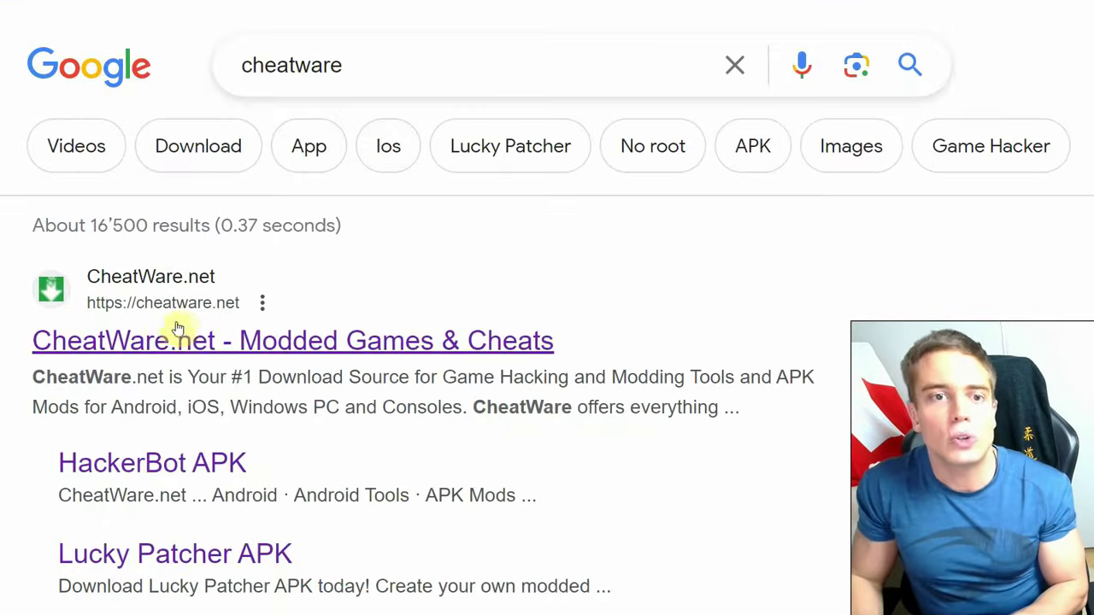
pyautogui.click(362, 342)
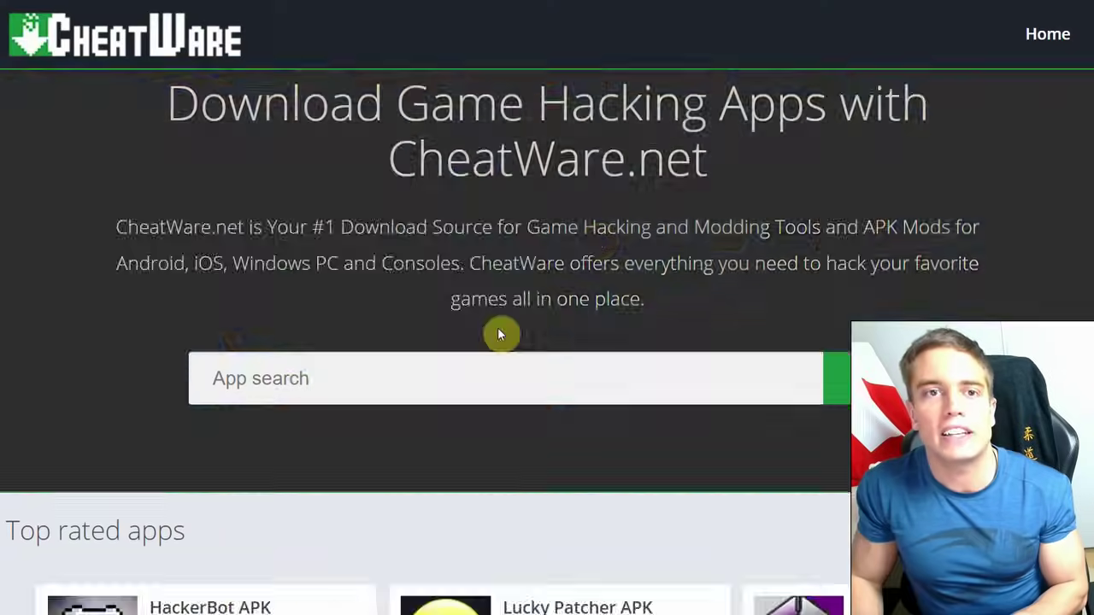
pyautogui.scroll(-4, 574, 220)
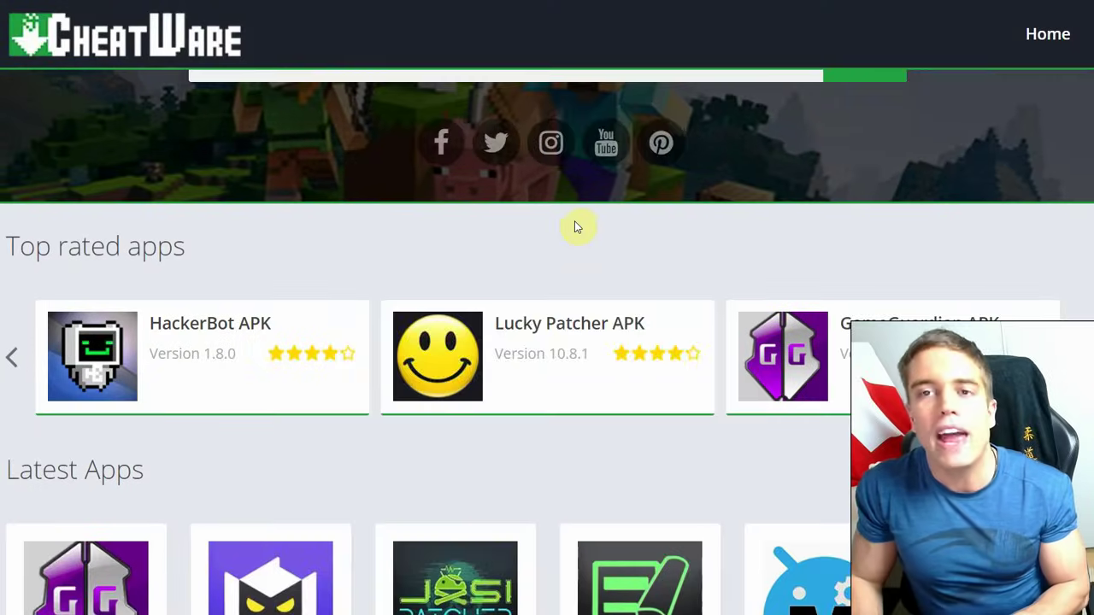
pyautogui.scroll(-2, 576, 225)
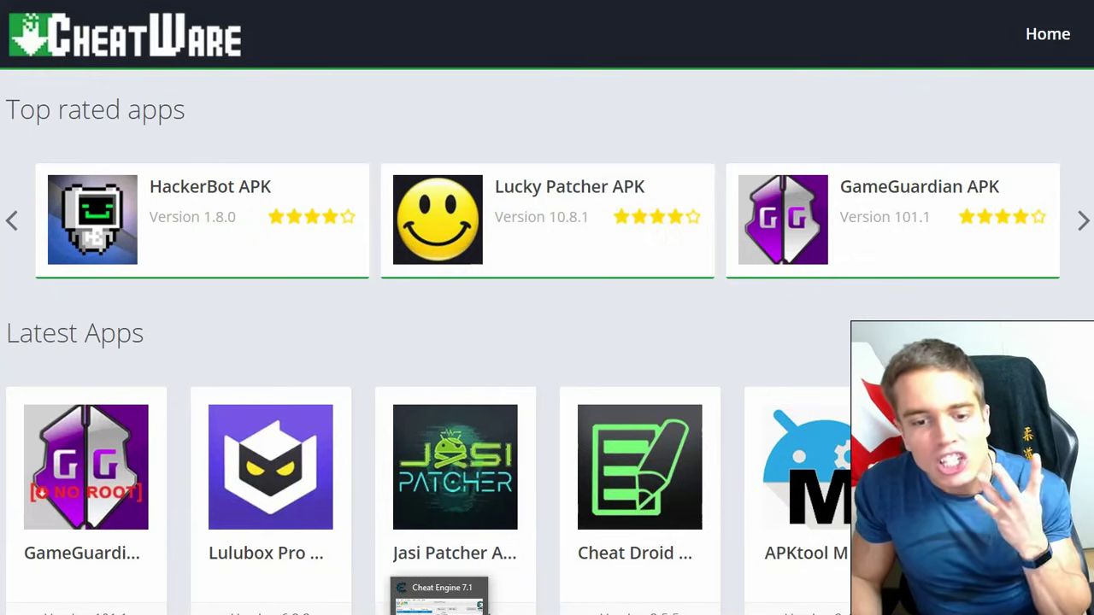
pyautogui.click(438, 609)
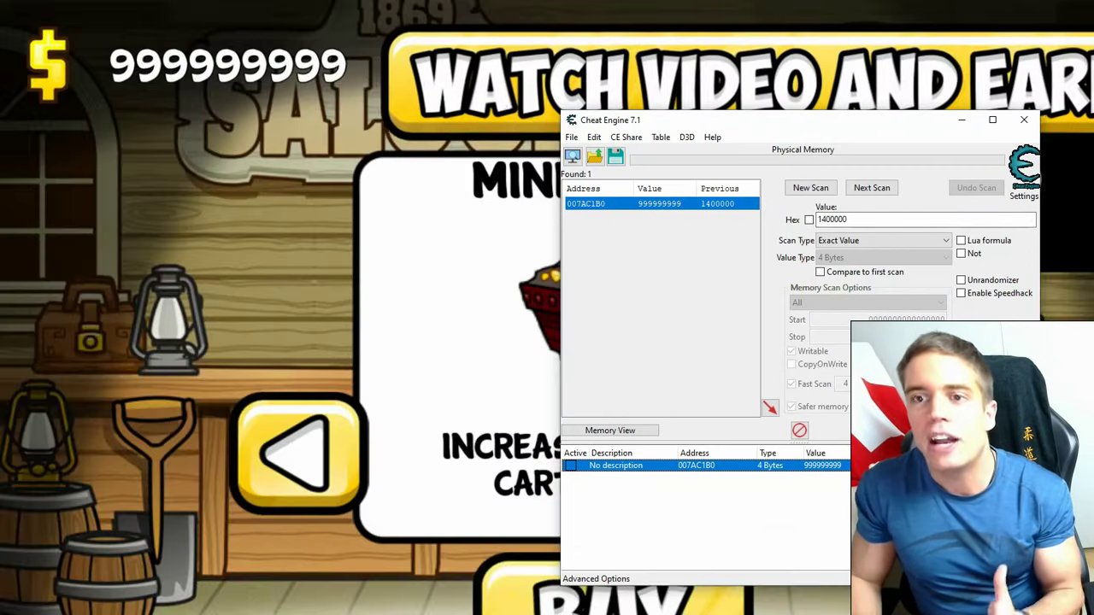